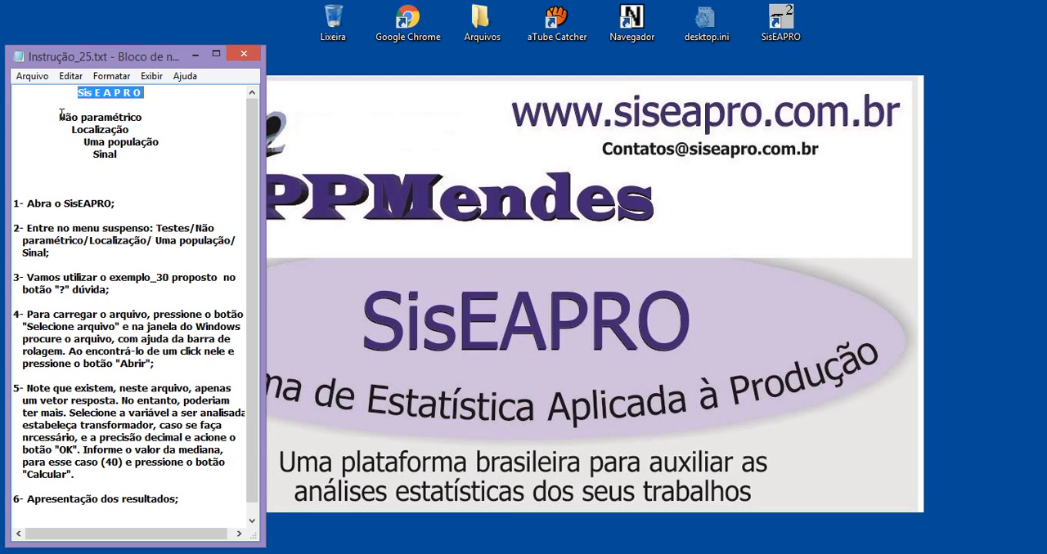
Step: Review the headings and first instruction in Instrução_25.txt and launch SisEAPRO
left_click_drag(59, 117, 142, 117)
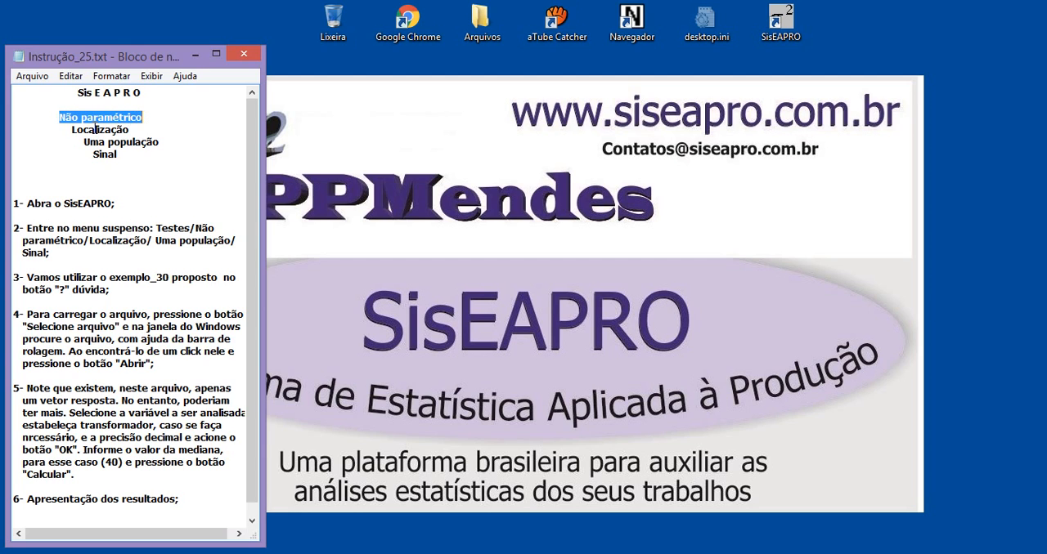
left_click_drag(73, 129, 162, 144)
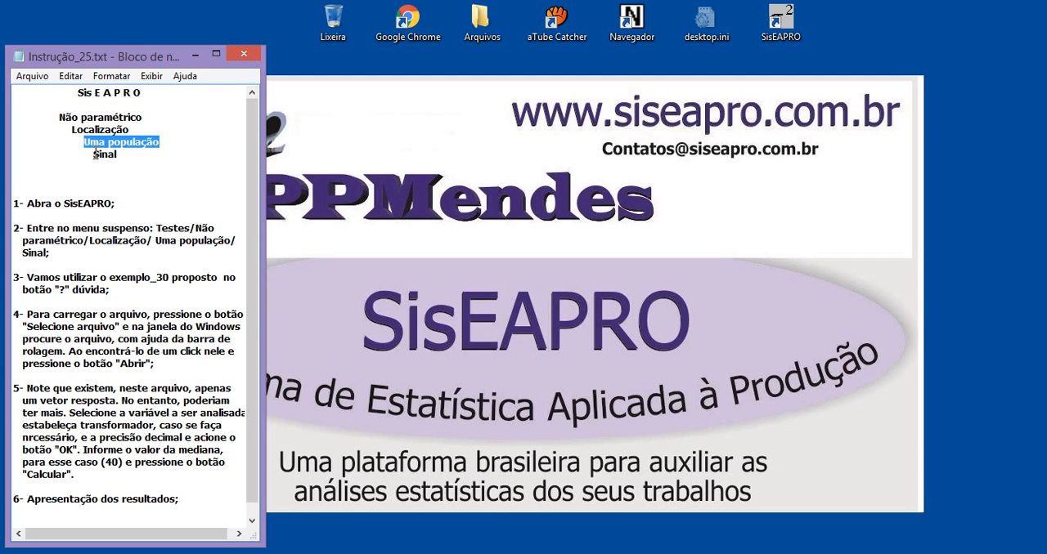
left_click_drag(95, 154, 117, 155)
left_click(152, 208)
left_click_drag(35, 205, 91, 206)
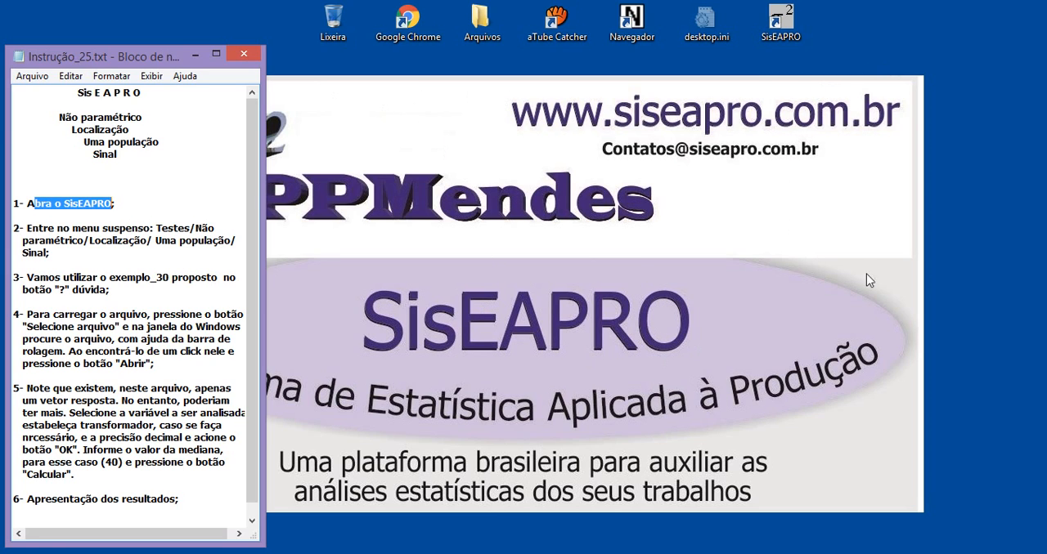
left_click(786, 27)
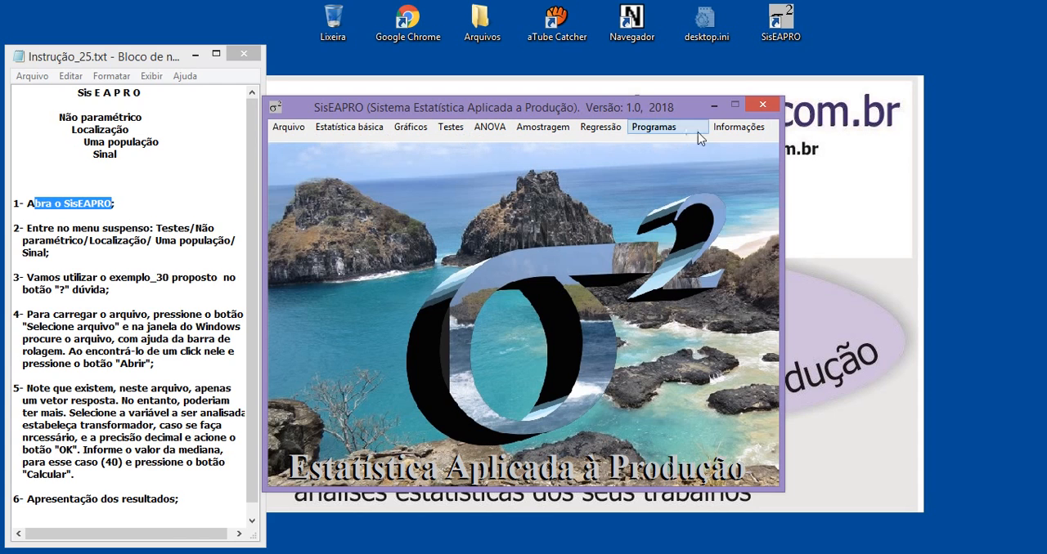
left_click(289, 127)
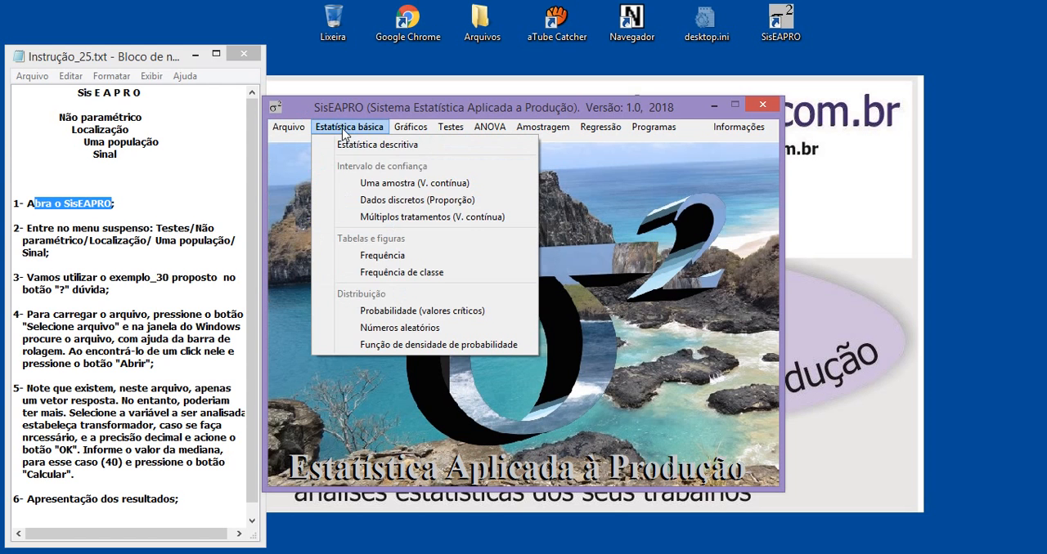
mouse_move(425, 133)
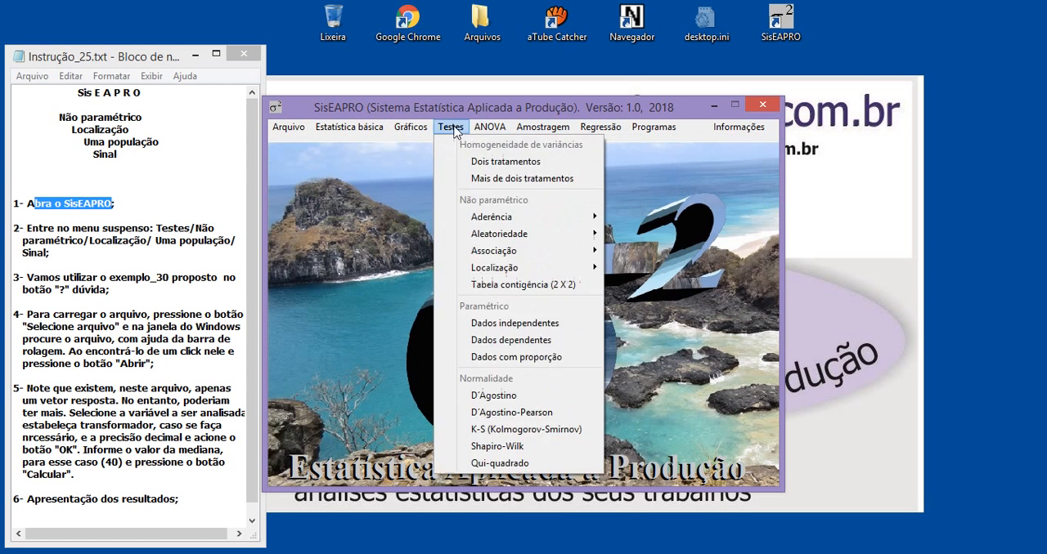
mouse_move(353, 134)
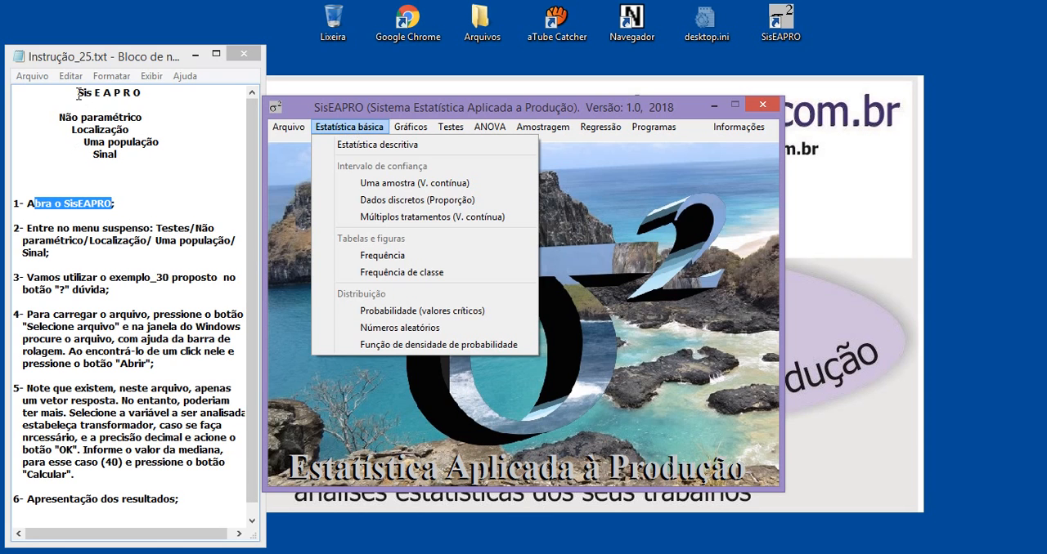
Step: Open the nonparametric one-population location test Sinal and move its window clear of the instructions
left_click_drag(79, 93, 158, 88)
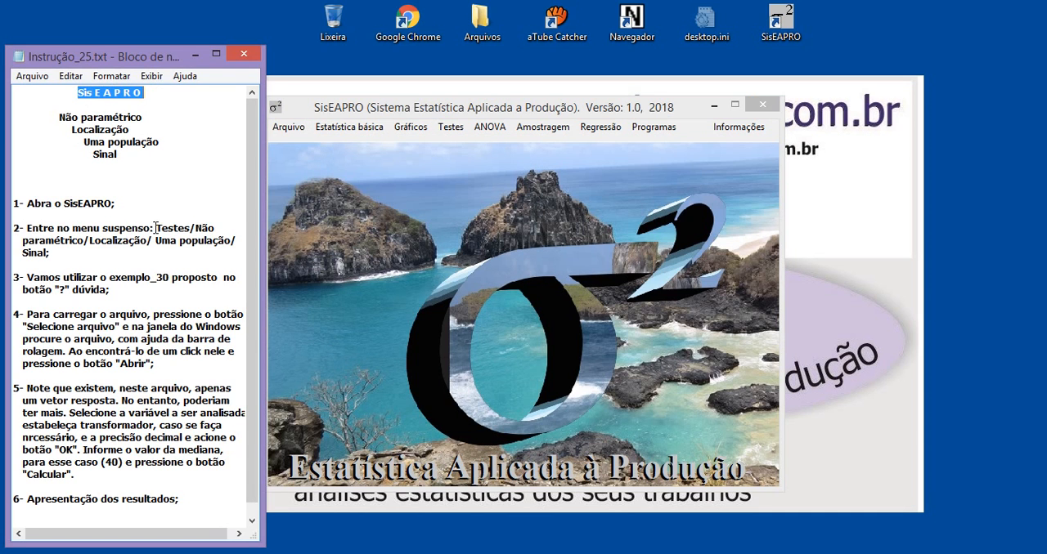
left_click_drag(156, 228, 179, 229)
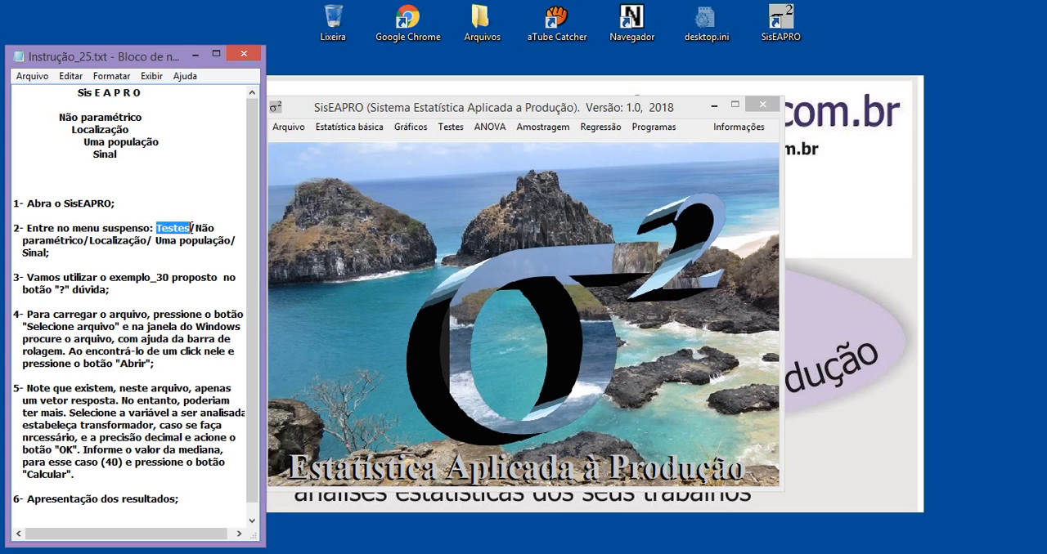
left_click(452, 130)
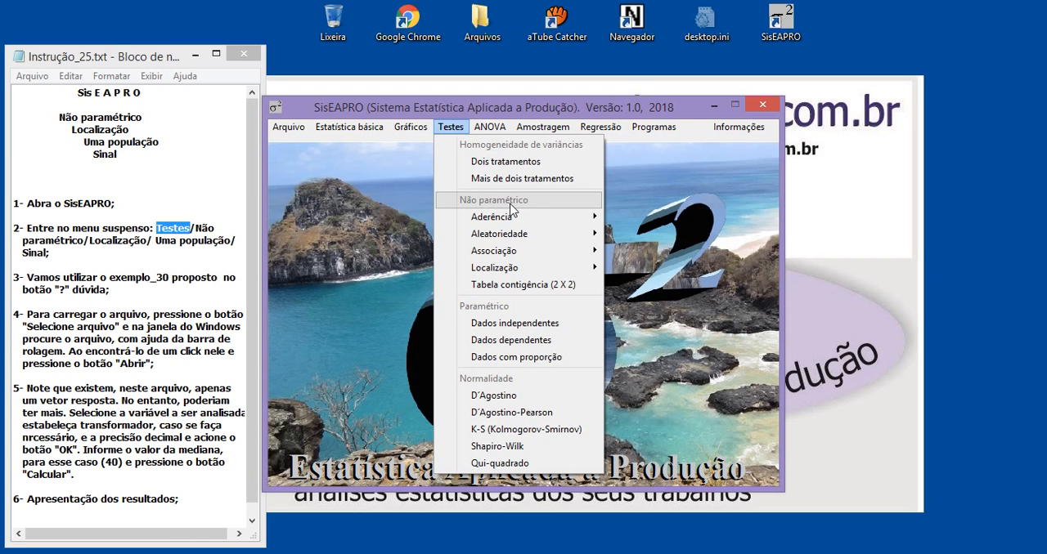
mouse_move(497, 273)
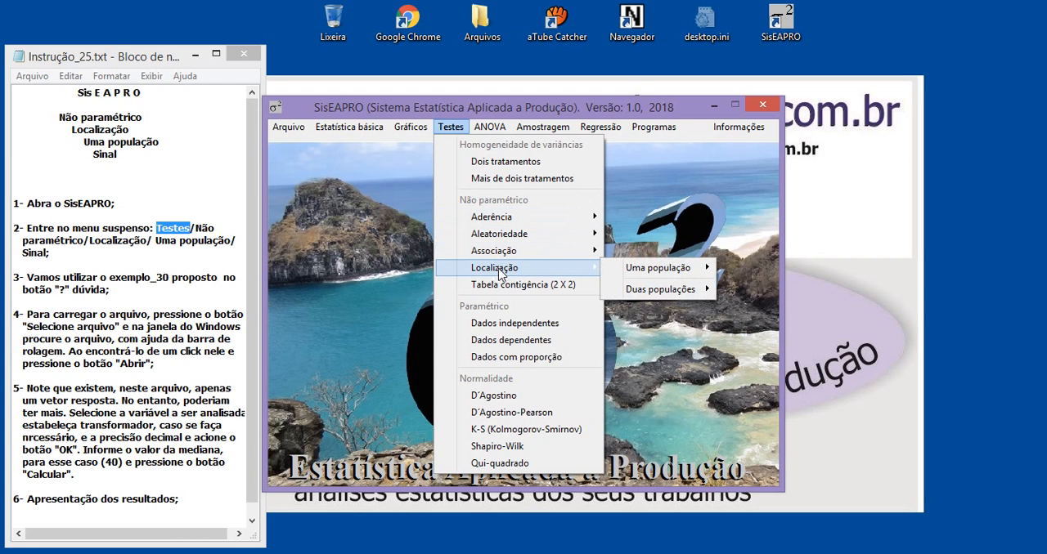
mouse_move(648, 275)
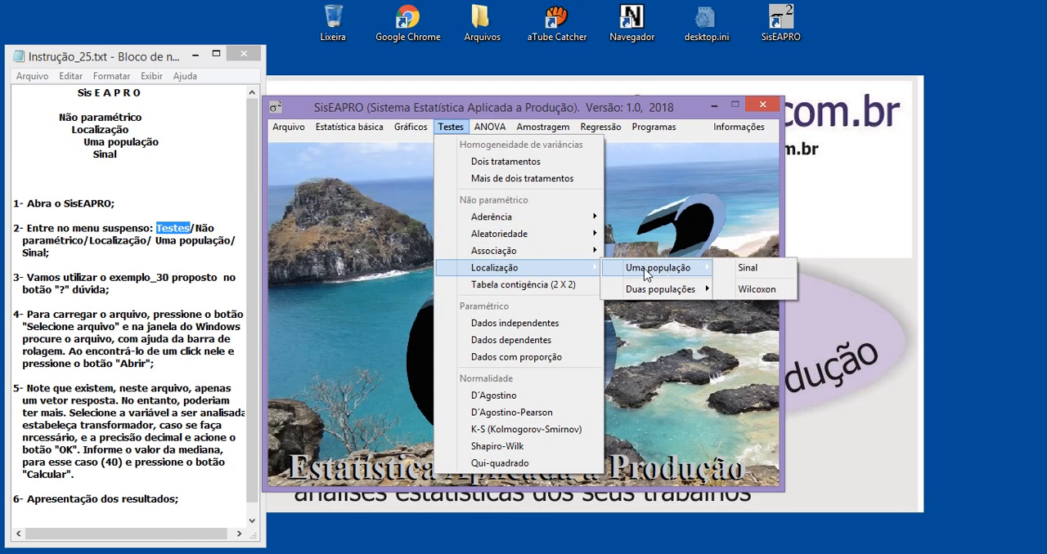
left_click(751, 268)
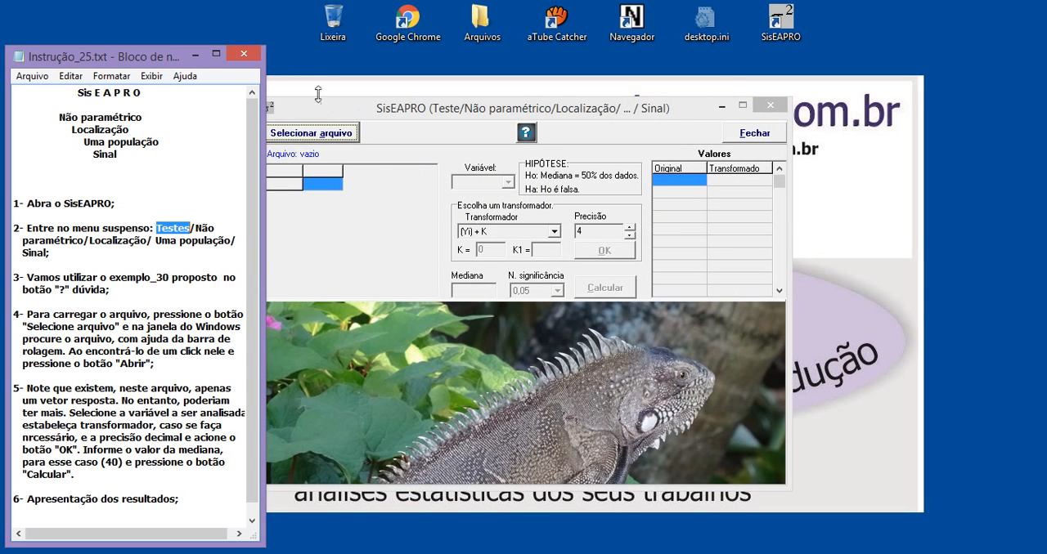
left_click_drag(367, 120, 380, 118)
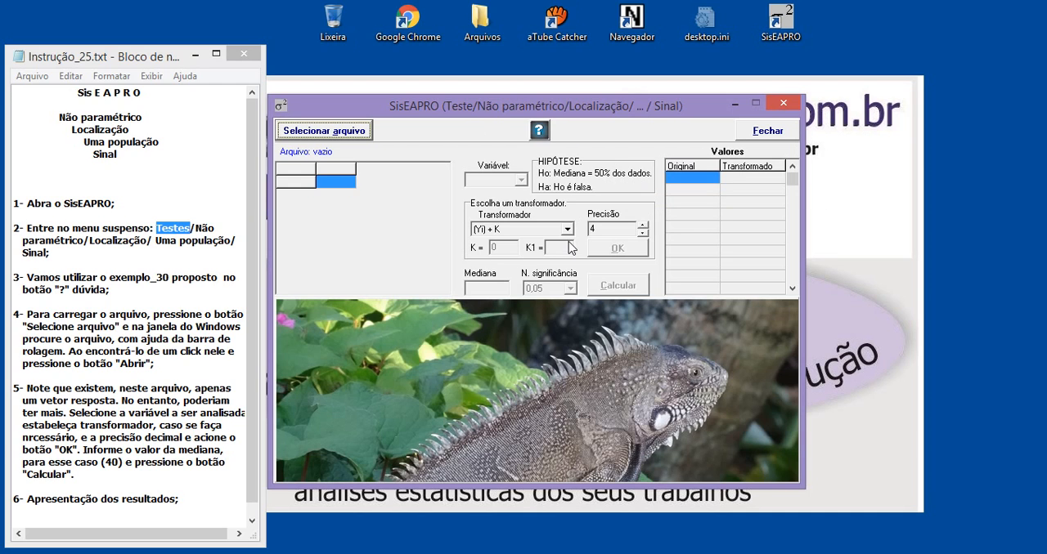
Step: Examine the Sinal test's help text and its worked examples for Exemplo_30.spro and Exemplo_31.spro, and close the help
left_click(539, 133)
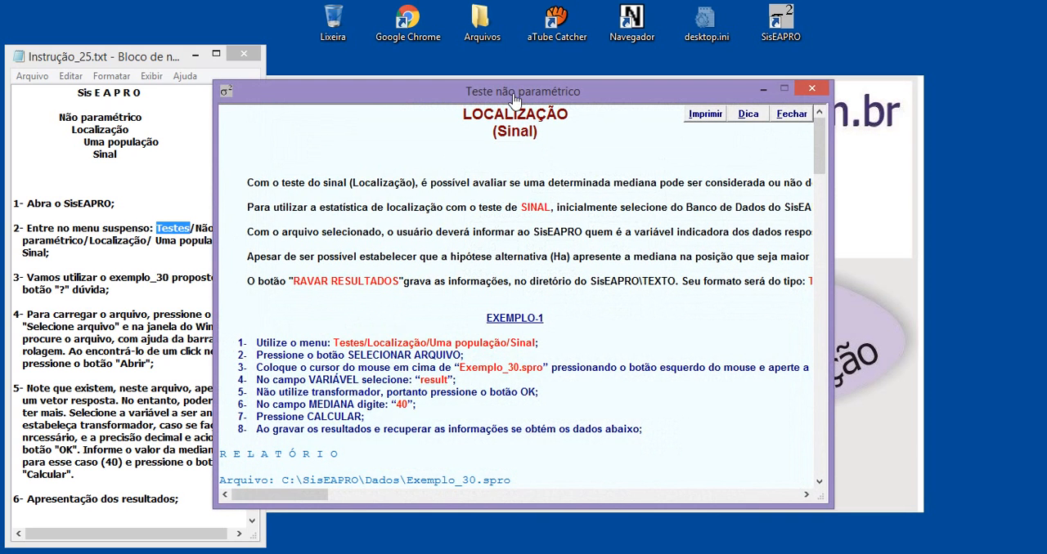
left_click_drag(514, 100, 573, 119)
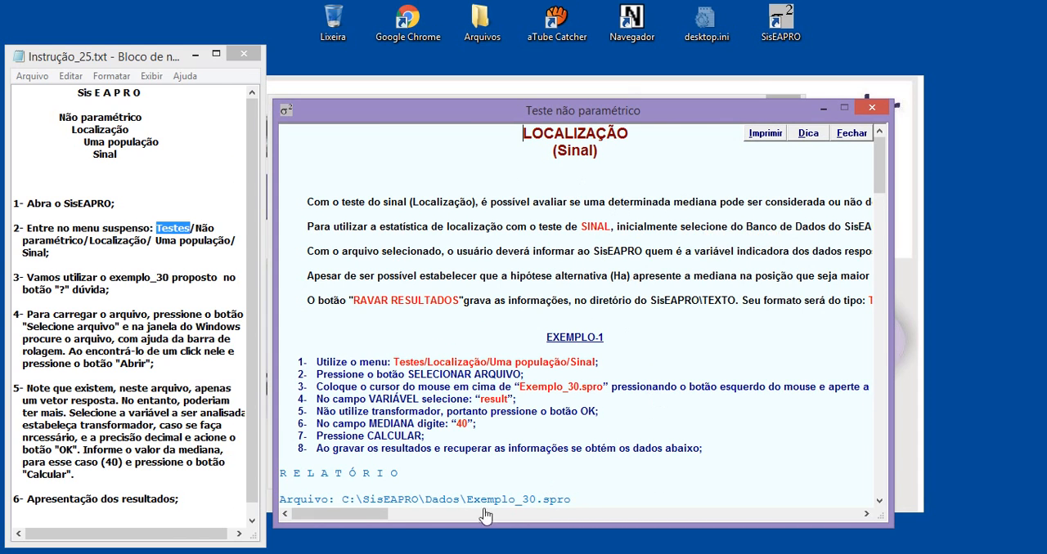
left_click_drag(373, 517, 562, 513)
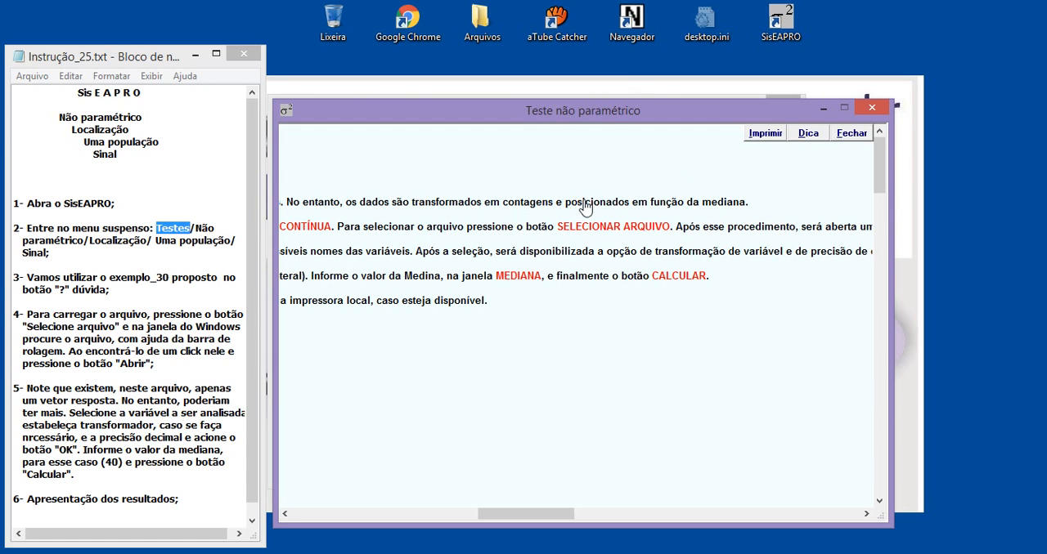
left_click_drag(564, 202, 748, 207)
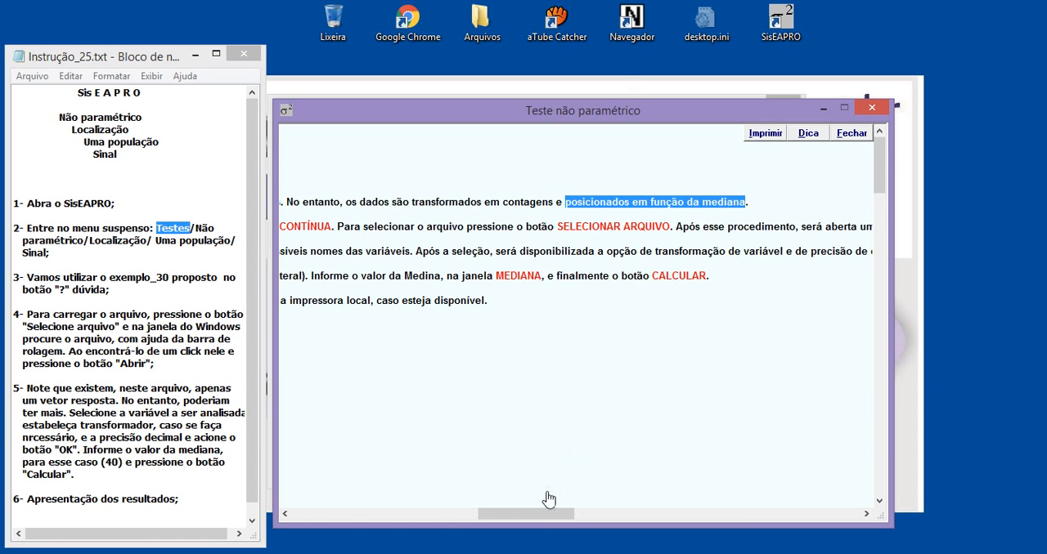
left_click_drag(537, 515, 343, 526)
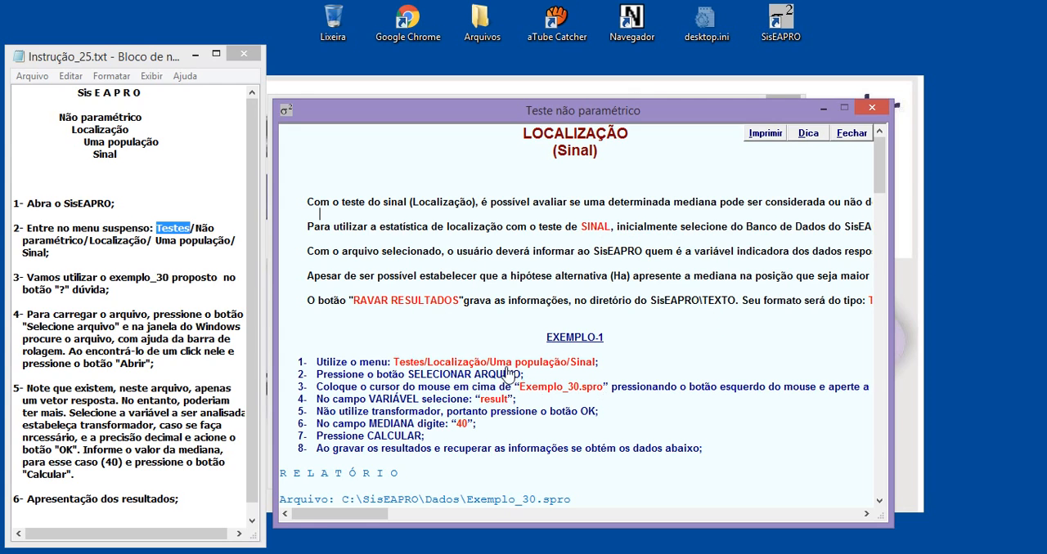
left_click_drag(515, 391, 605, 395)
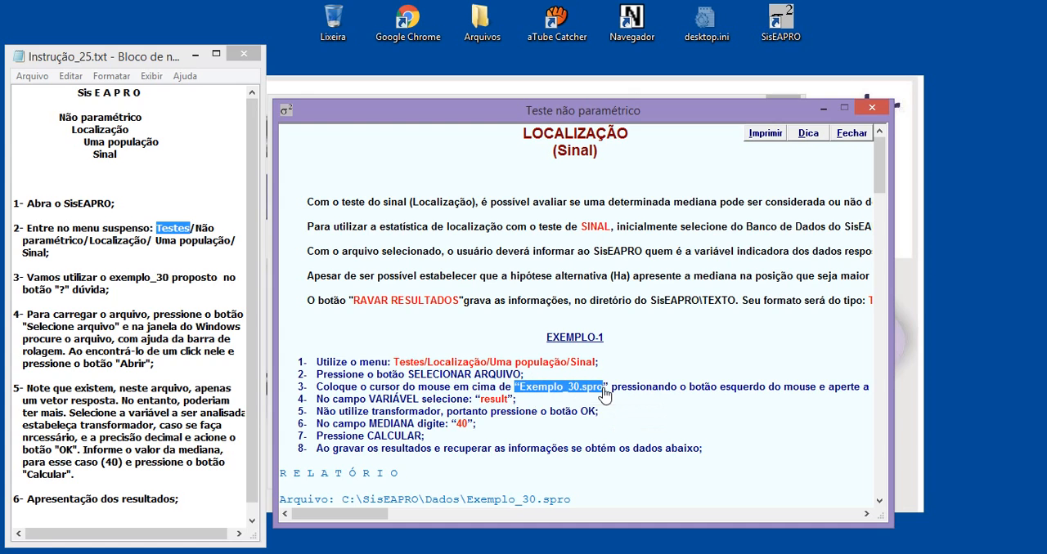
left_click(459, 409)
left_click_drag(449, 402, 517, 405)
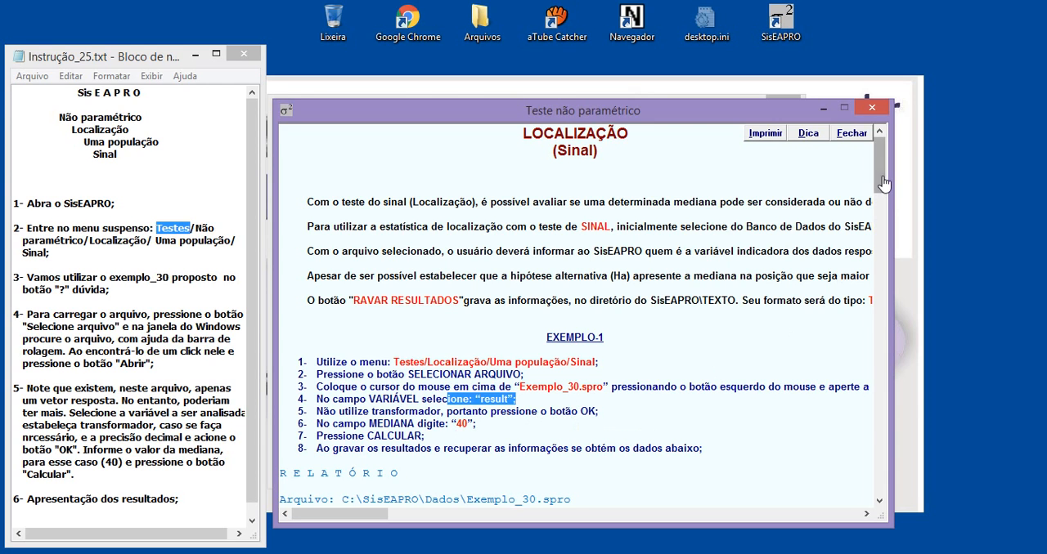
left_click_drag(884, 184, 863, 355)
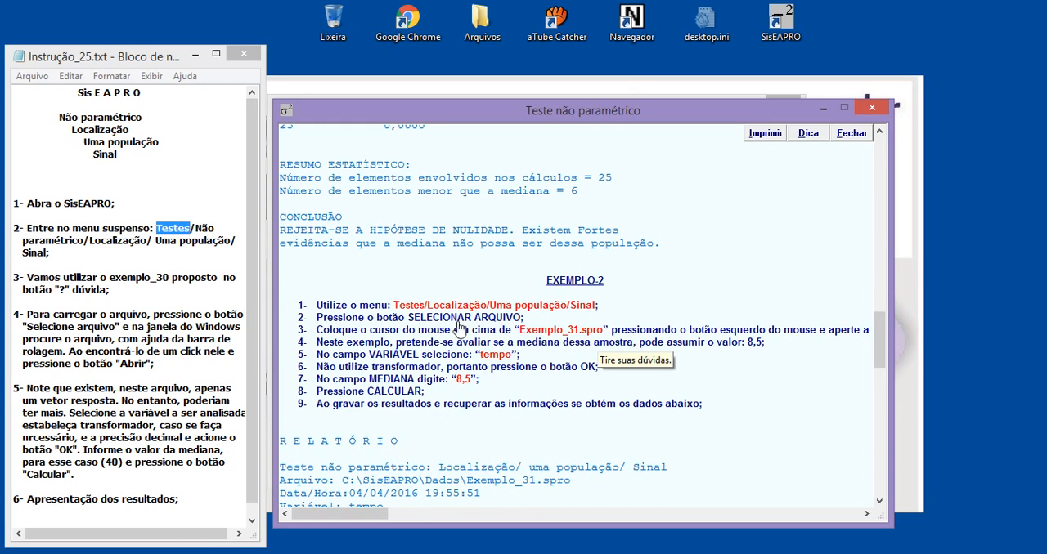
left_click_drag(114, 279, 170, 279)
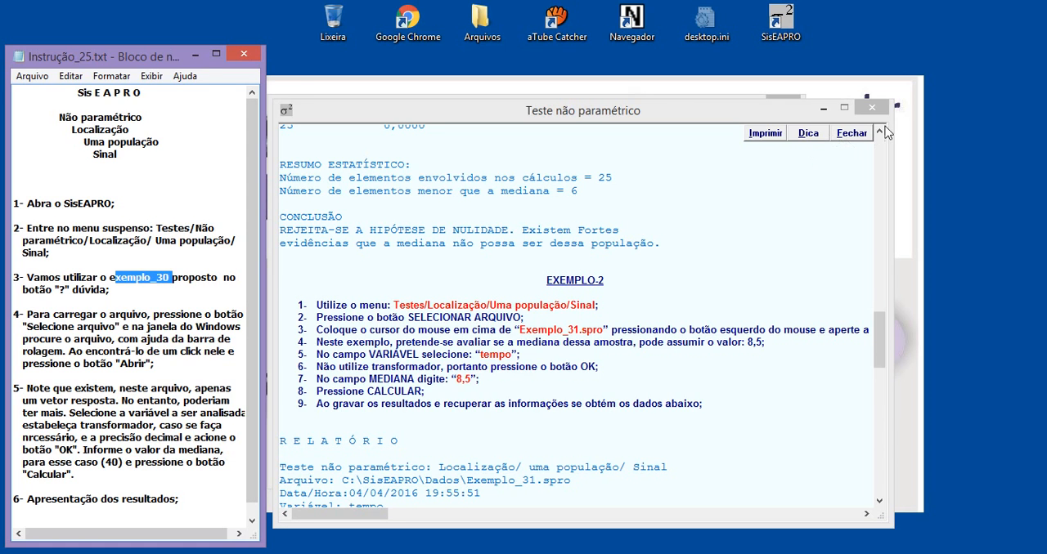
left_click(877, 107)
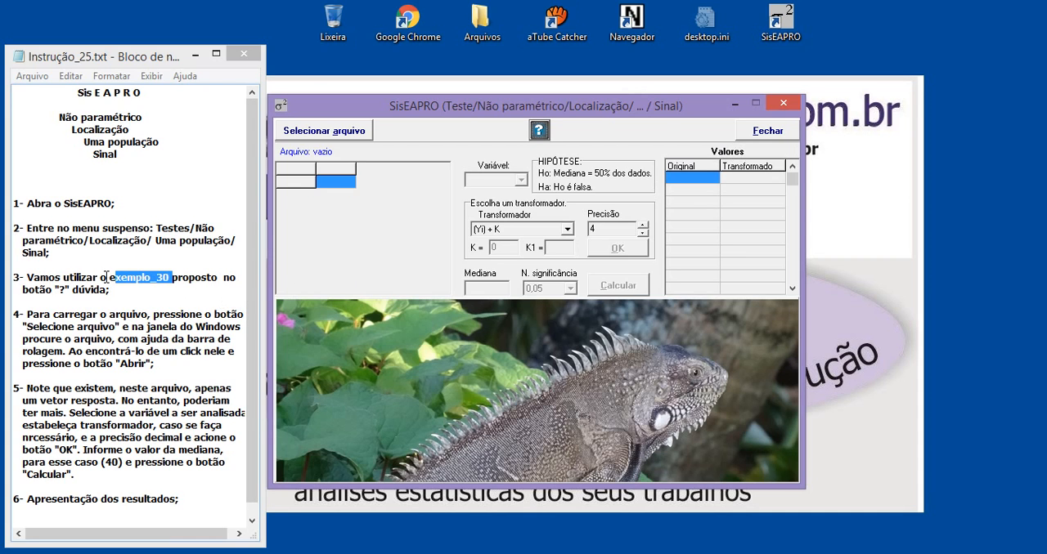
Step: Load the data file Exemplo_30.spro from the Dados folder into the Sinal test
left_click_drag(108, 275, 164, 276)
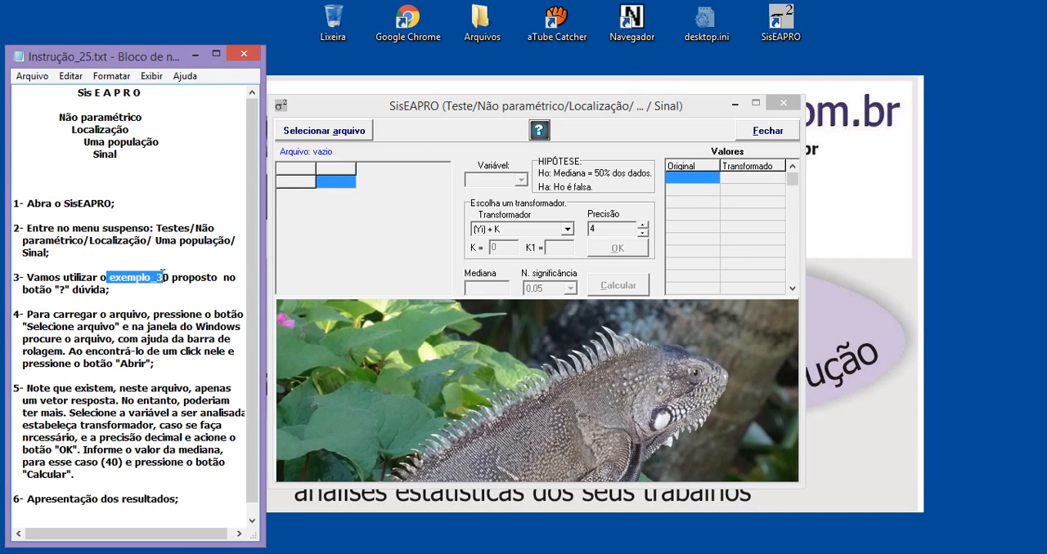
left_click(315, 136)
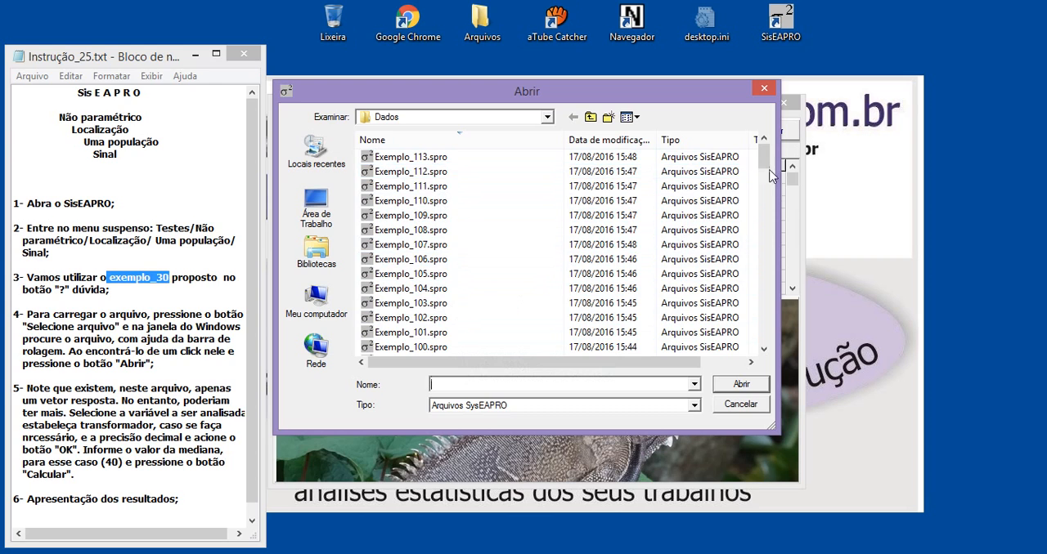
left_click_drag(771, 162, 772, 292)
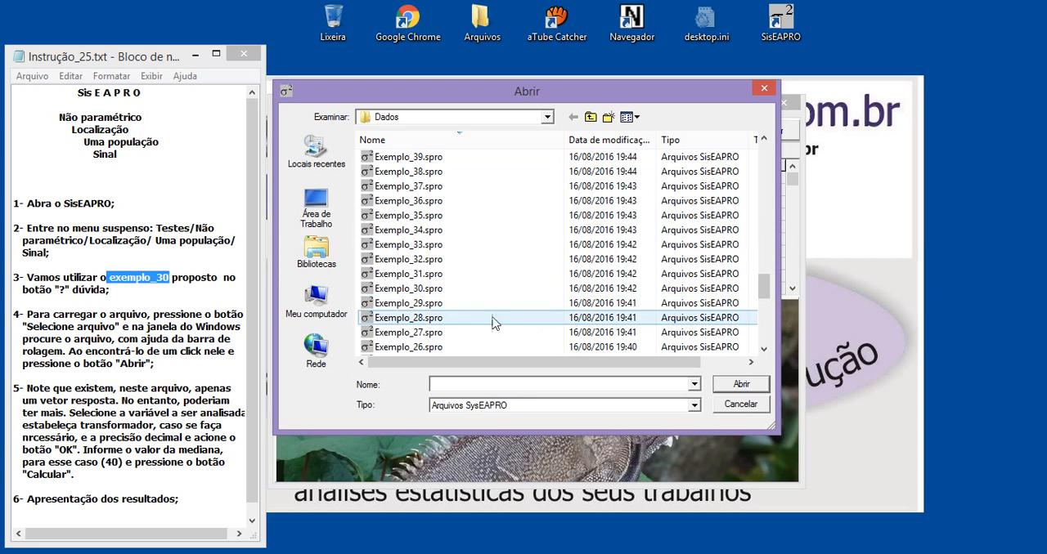
left_click(405, 291)
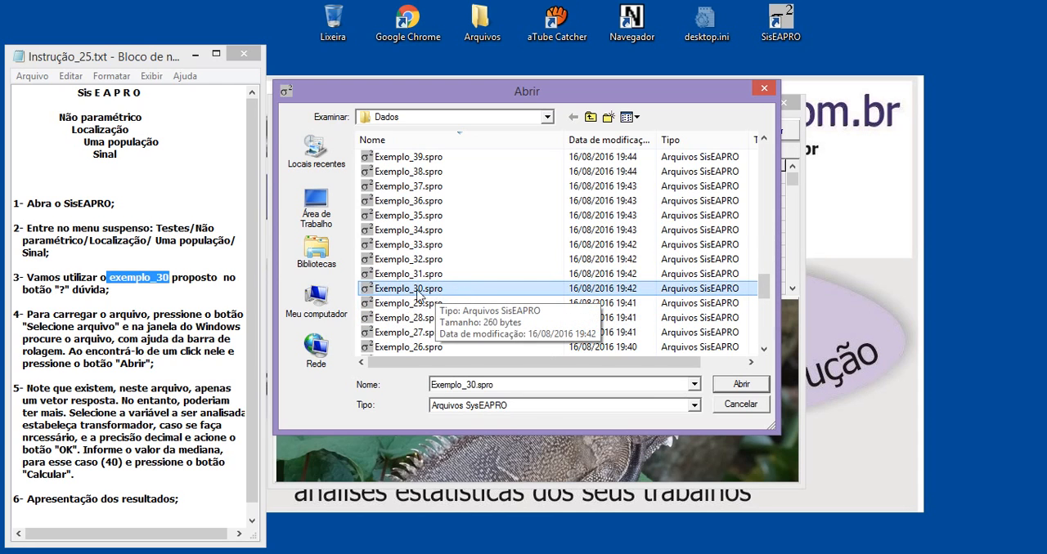
left_click(741, 384)
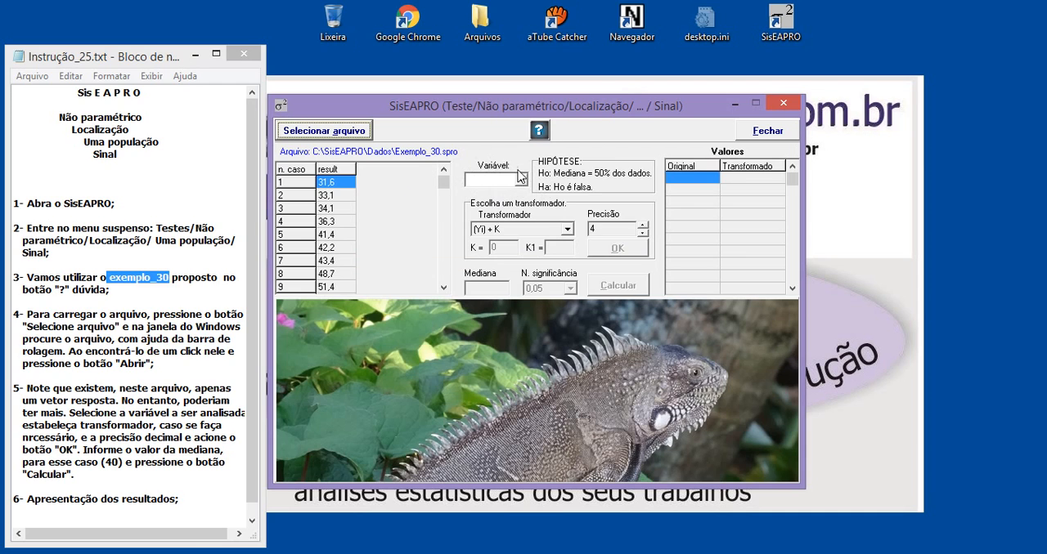
Step: Choose result as the variable to analyse and apply the (Yi) + K transformer to its values
left_click(493, 181)
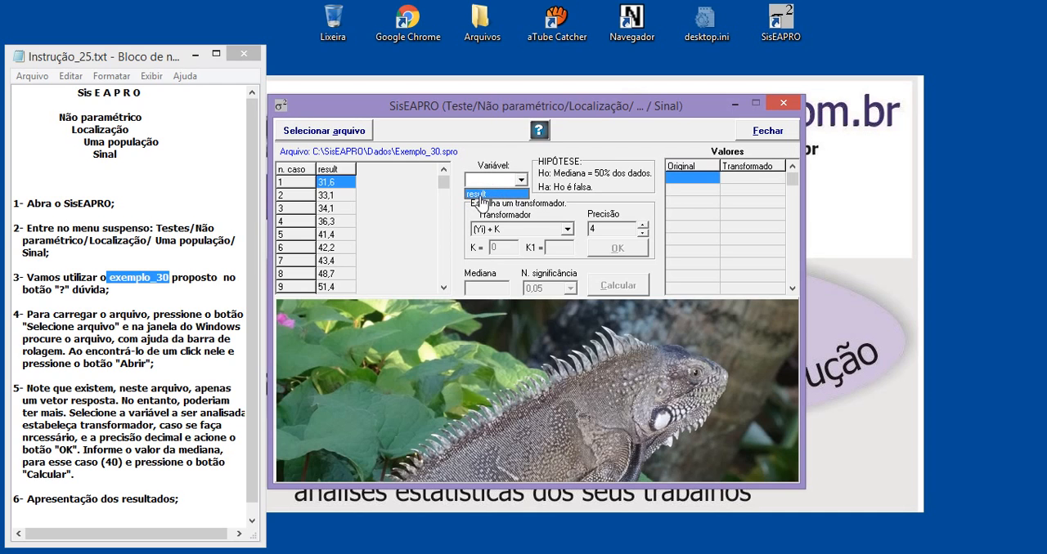
left_click(480, 196)
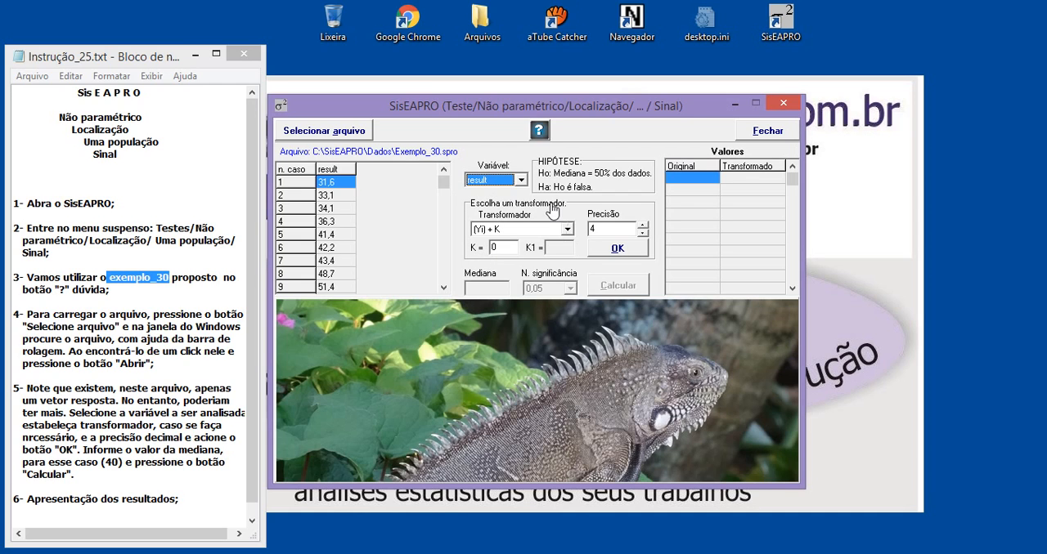
left_click(502, 237)
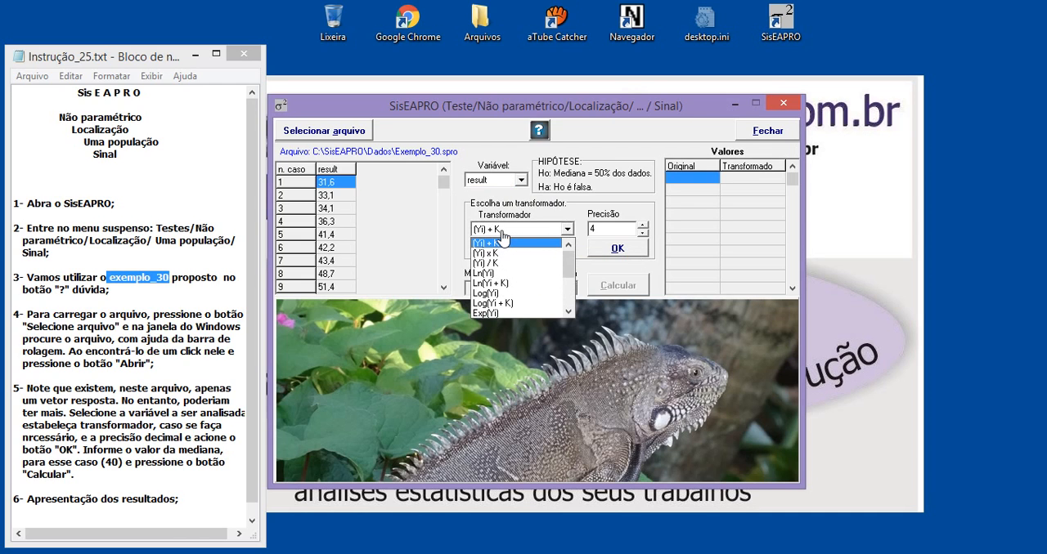
left_click(502, 236)
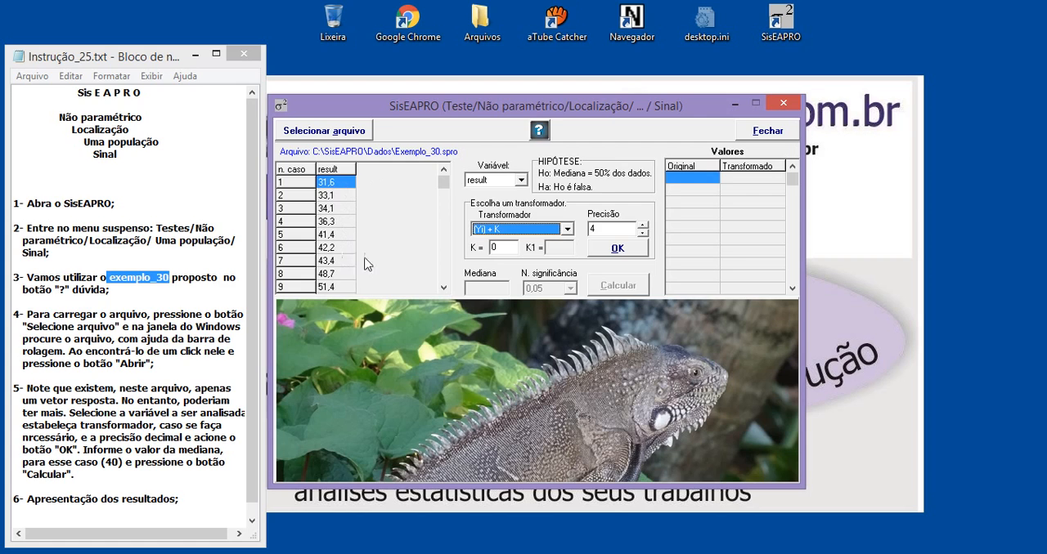
left_click(618, 255)
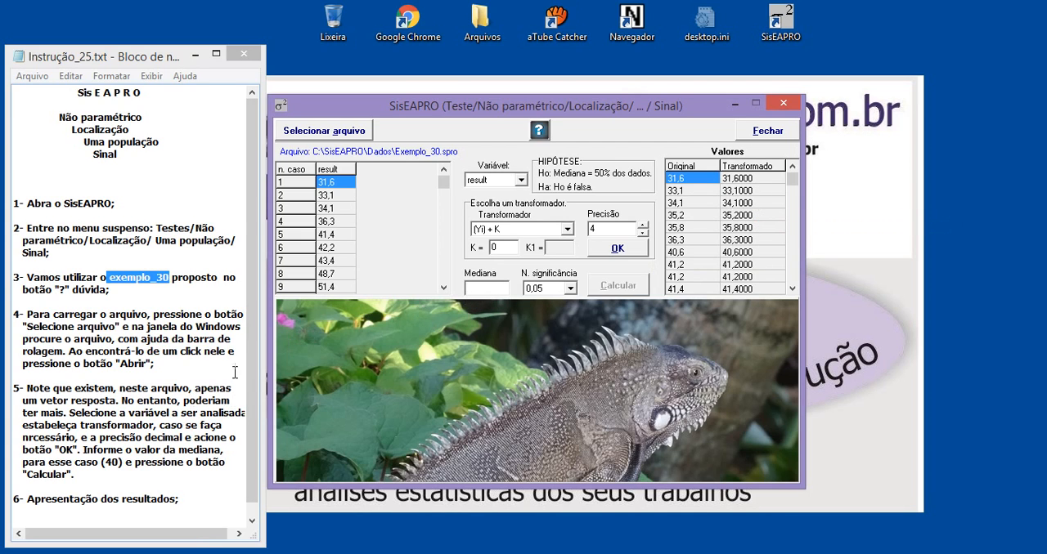
left_click_drag(252, 360, 251, 395)
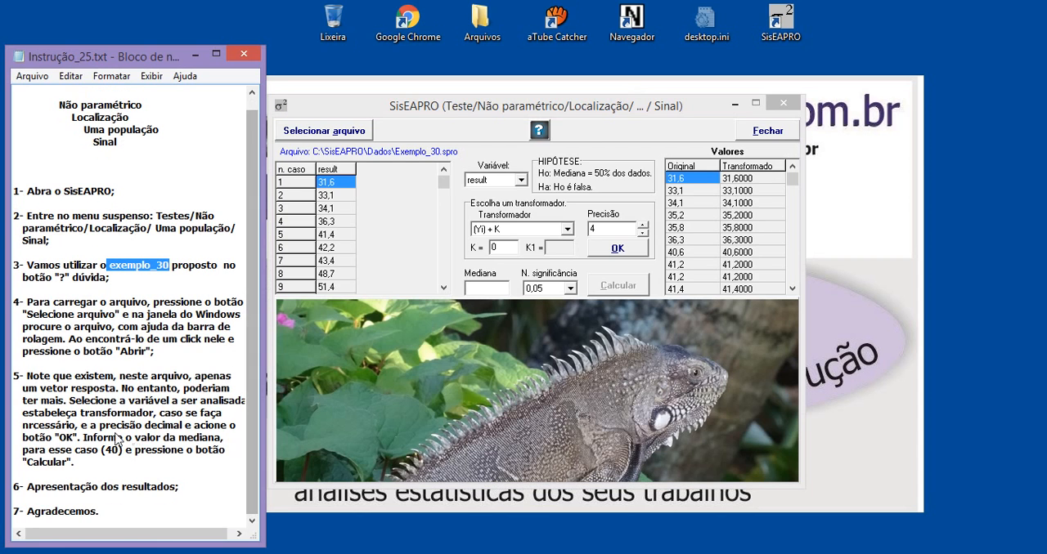
Step: Set the Sinal test's median to 40, as given in the instructions, and calculate the results
left_click_drag(67, 451, 141, 452)
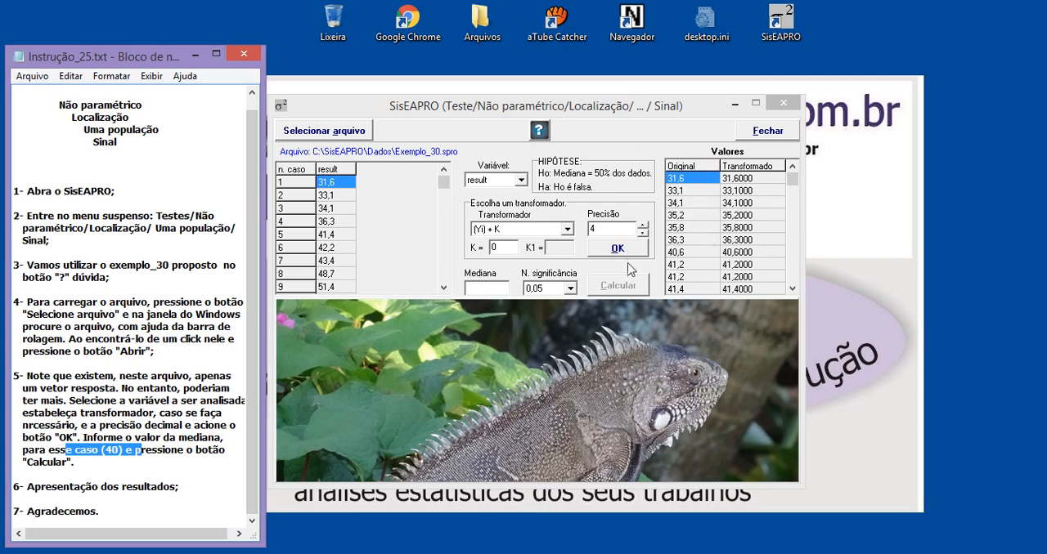
left_click(483, 289)
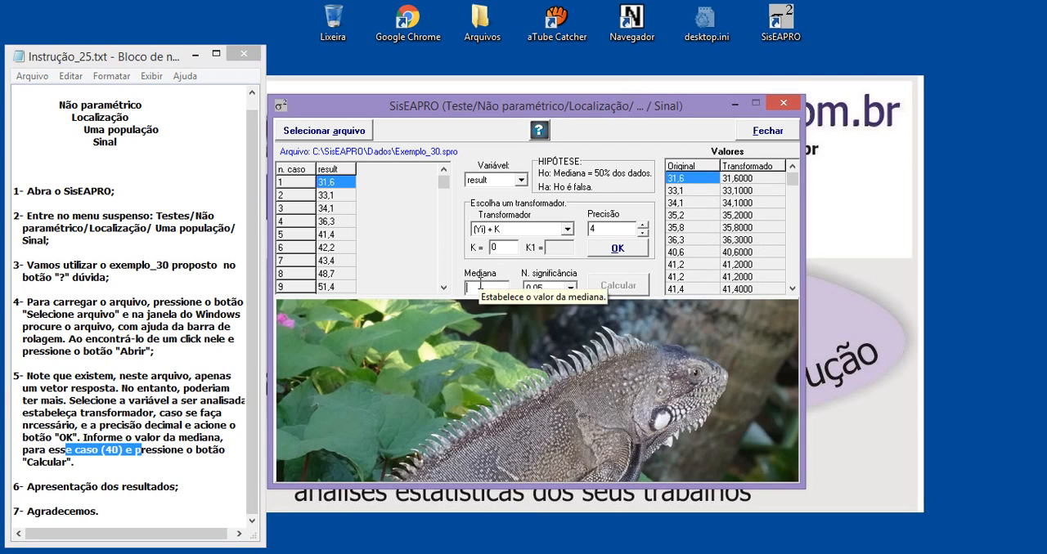
type("40")
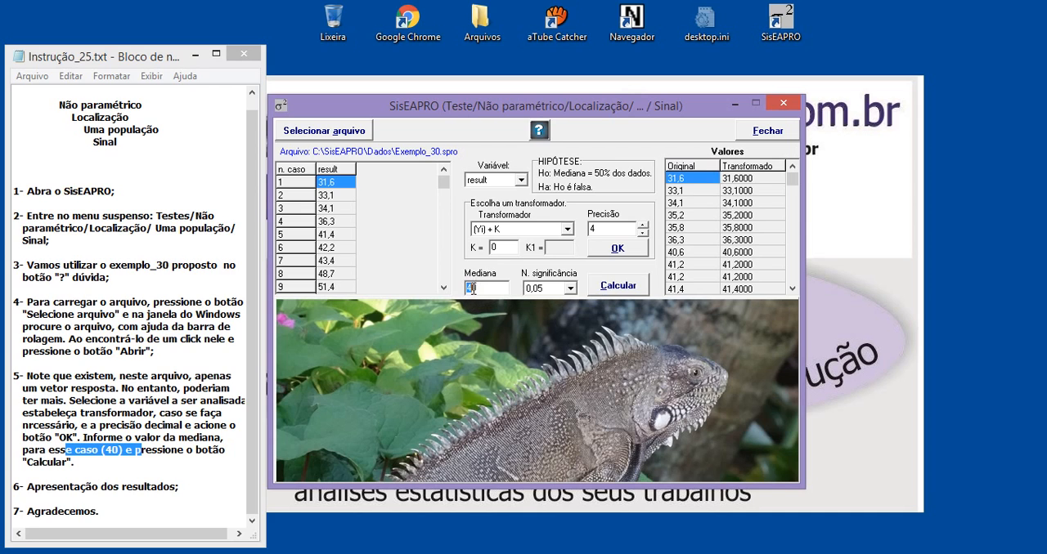
left_click_drag(471, 289, 482, 288)
left_click(625, 294)
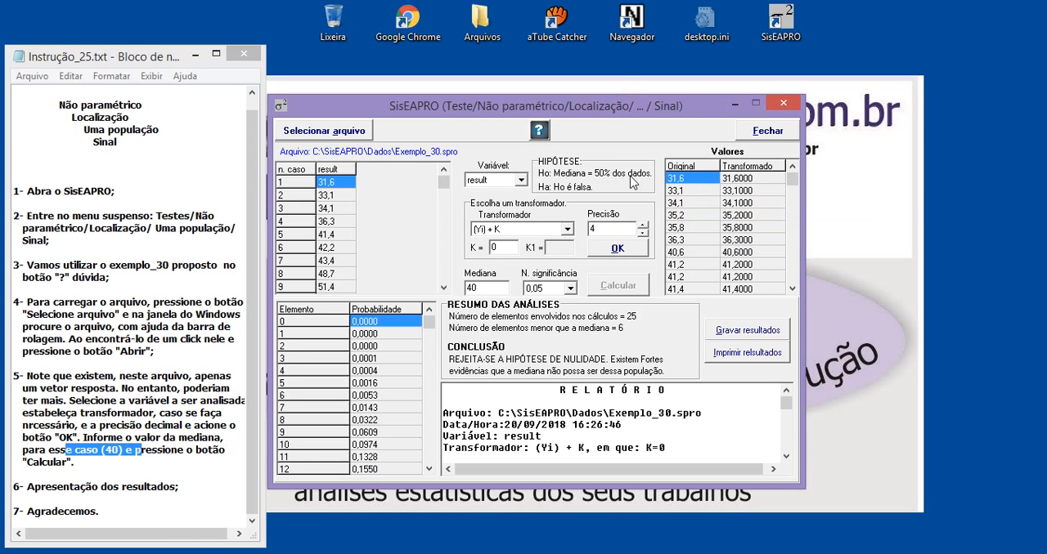
Step: Examine the Sinal test results, checking the median used and reading the report from its heading through to the conclusion
left_click_drag(487, 289, 466, 288)
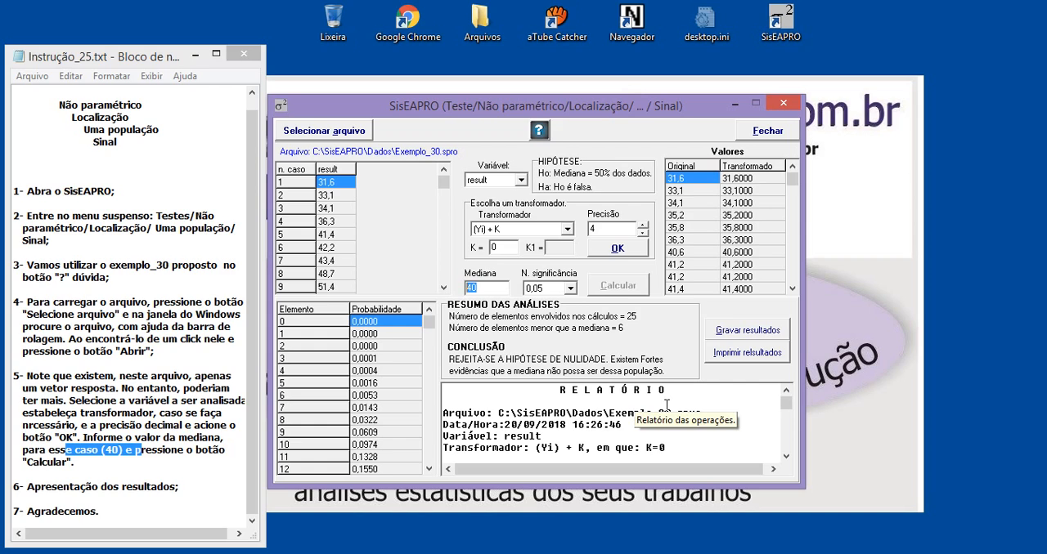
left_click(491, 287)
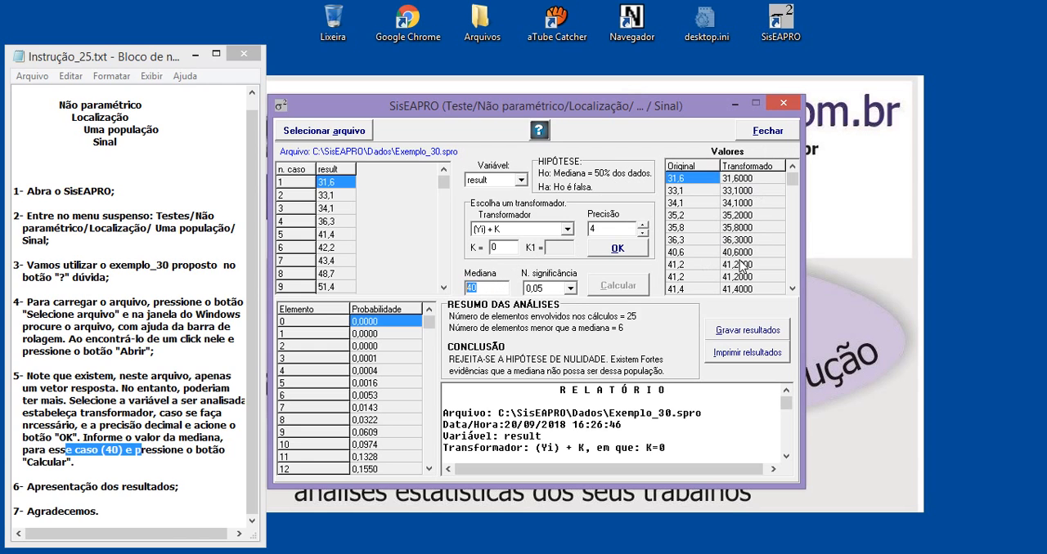
left_click(553, 442)
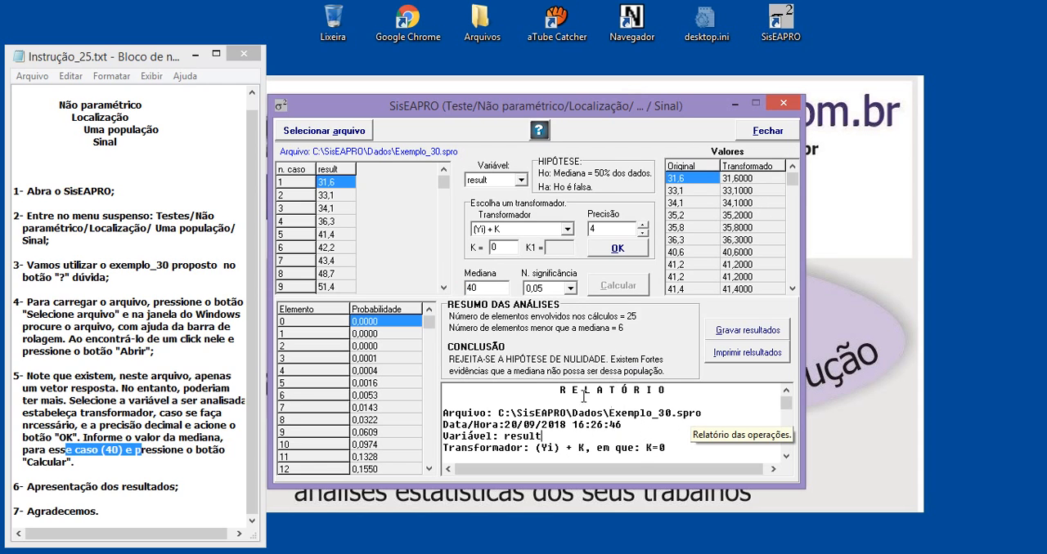
left_click_drag(554, 390, 606, 425)
left_click(617, 423)
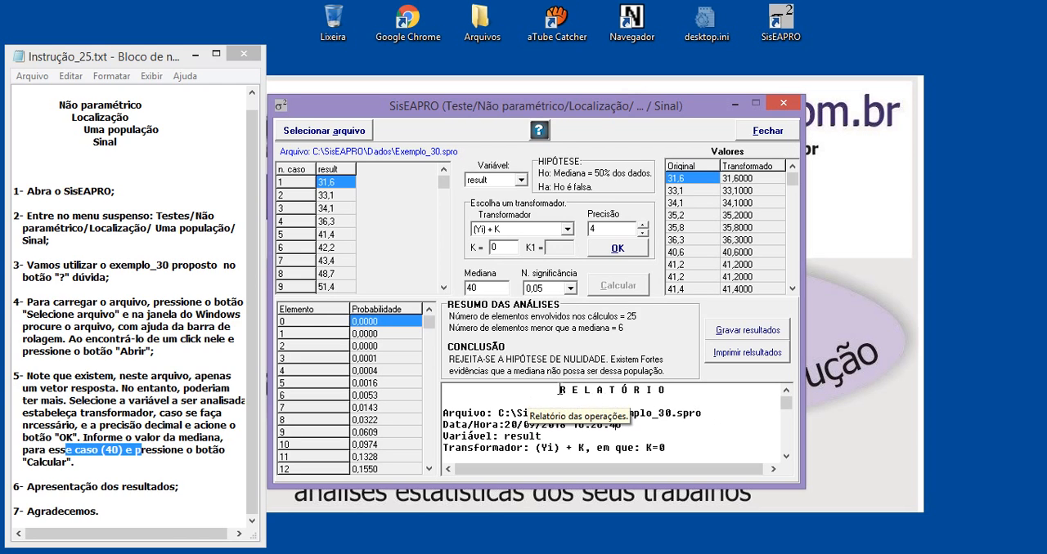
left_click_drag(560, 391, 587, 551)
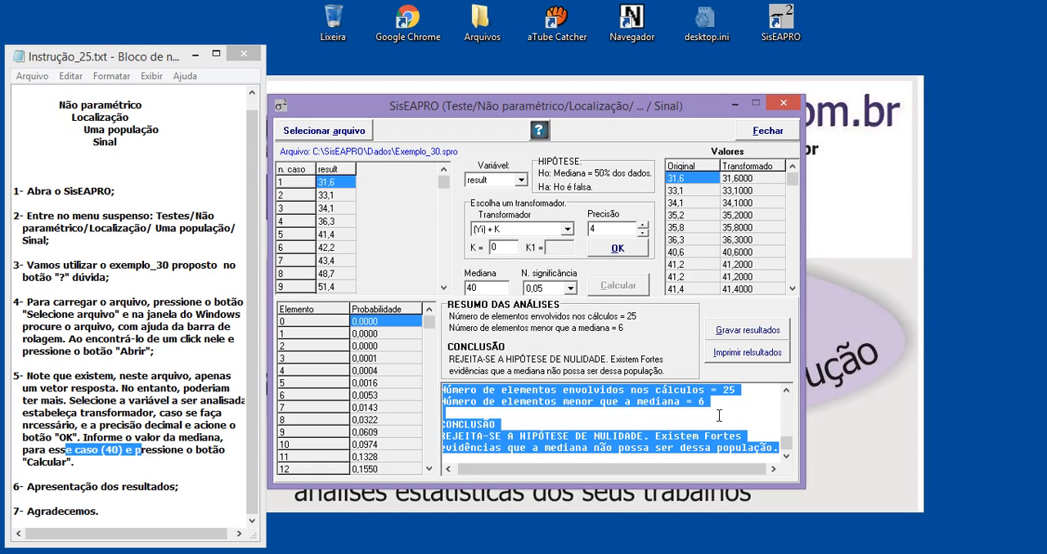
left_click(649, 421)
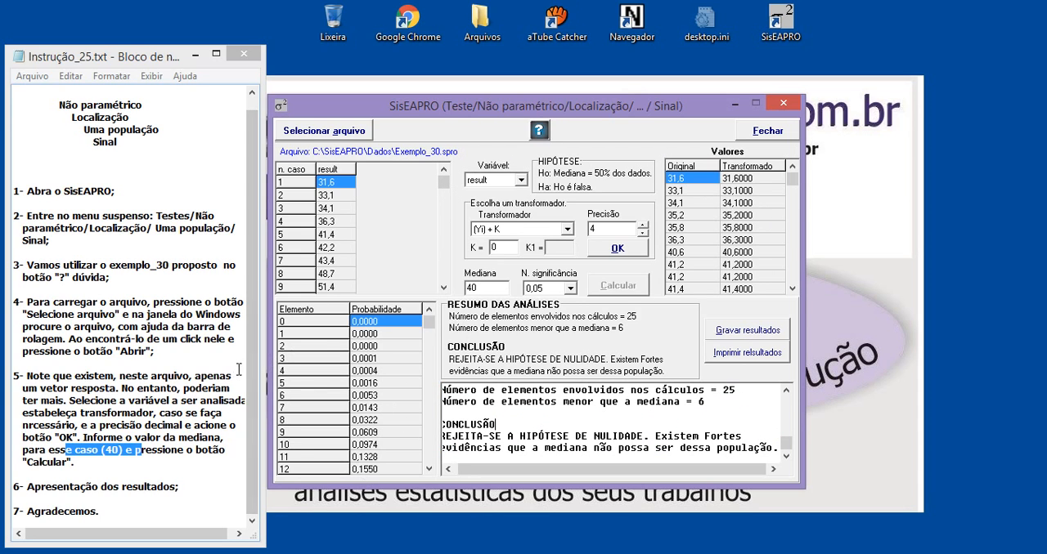
left_click(254, 405)
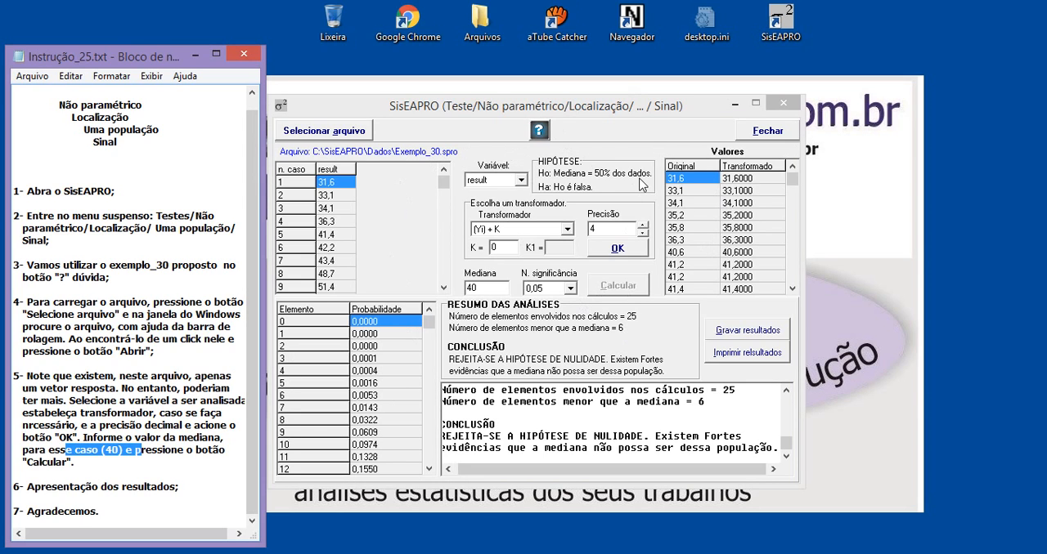
left_click(82, 129)
left_click_drag(82, 129, 135, 130)
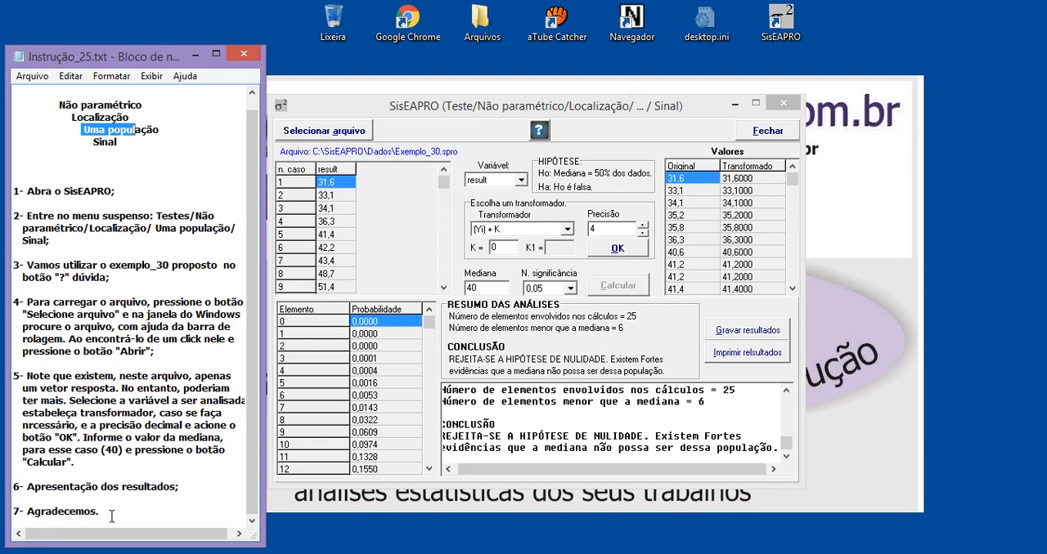
left_click_drag(109, 513, 18, 514)
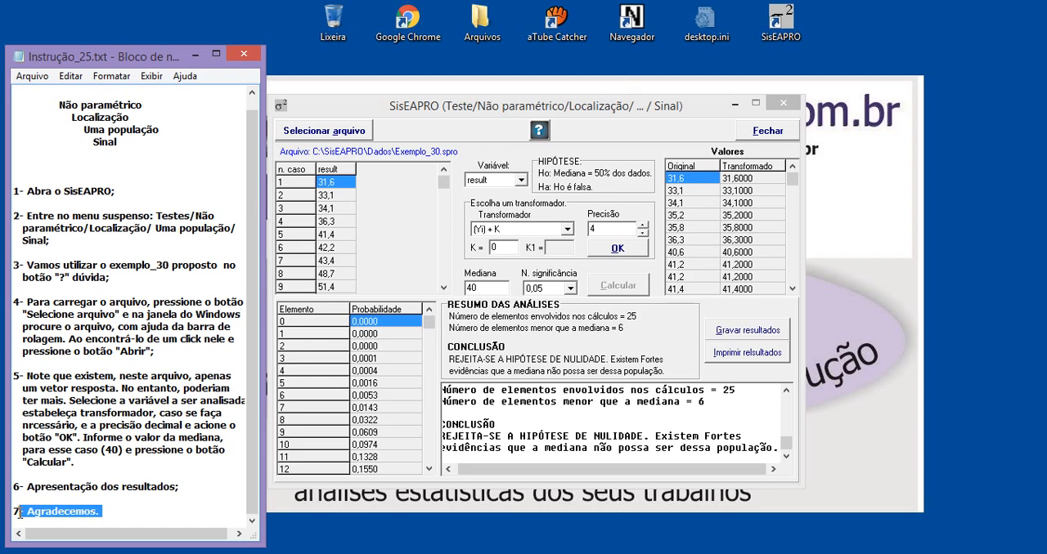